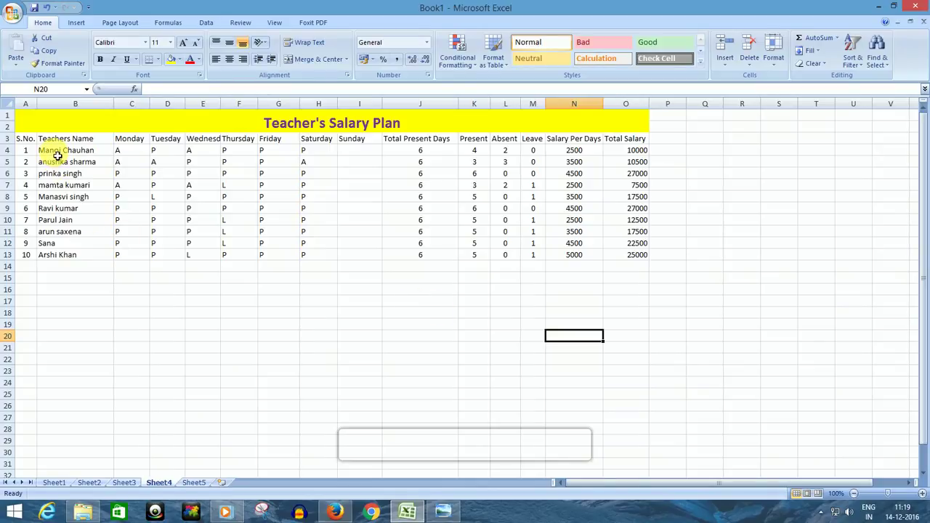
# Move the first teacher's name from cell B4 to J18 and undo the move
pyautogui.click(57, 156)
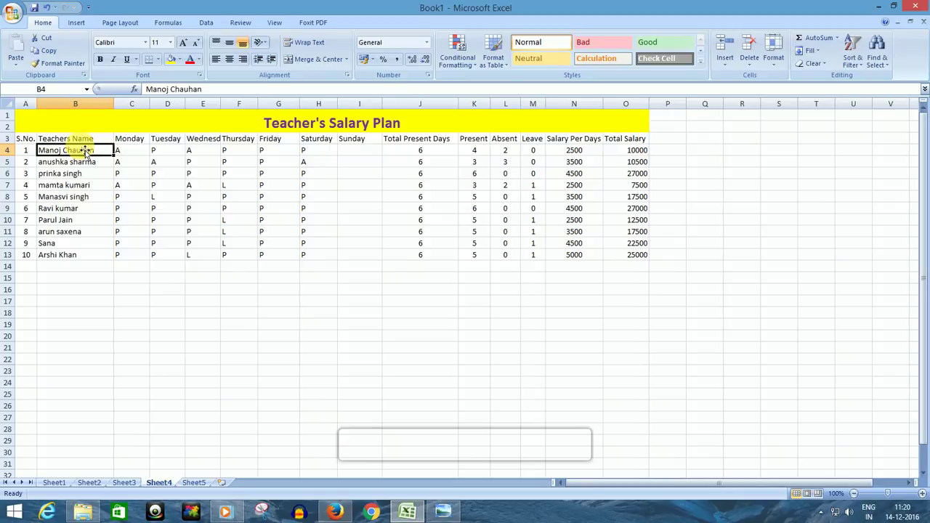
pyautogui.moveTo(85, 151); pyautogui.dragTo(396, 320)
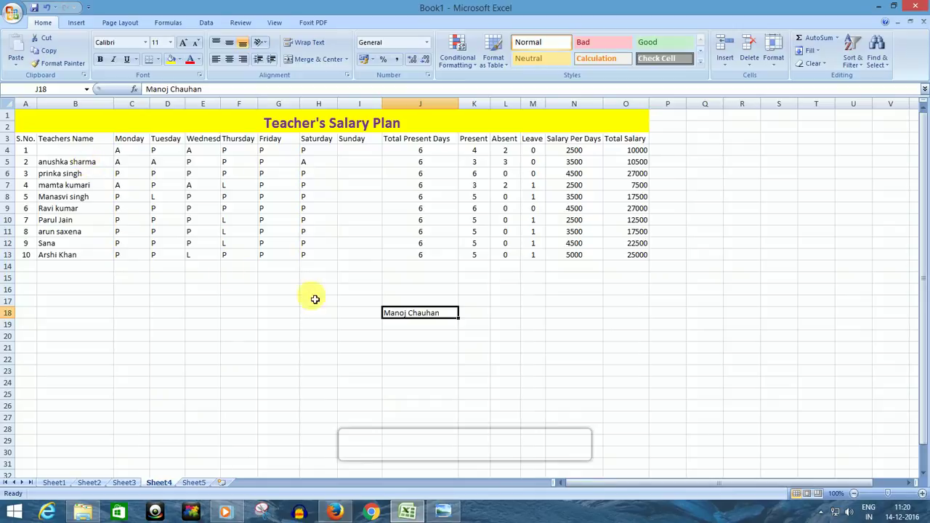
pyautogui.hotkey('ctrl', 'z')
# Set the font of cell J19 to Kruti Dev 011
pyautogui.click(436, 328)
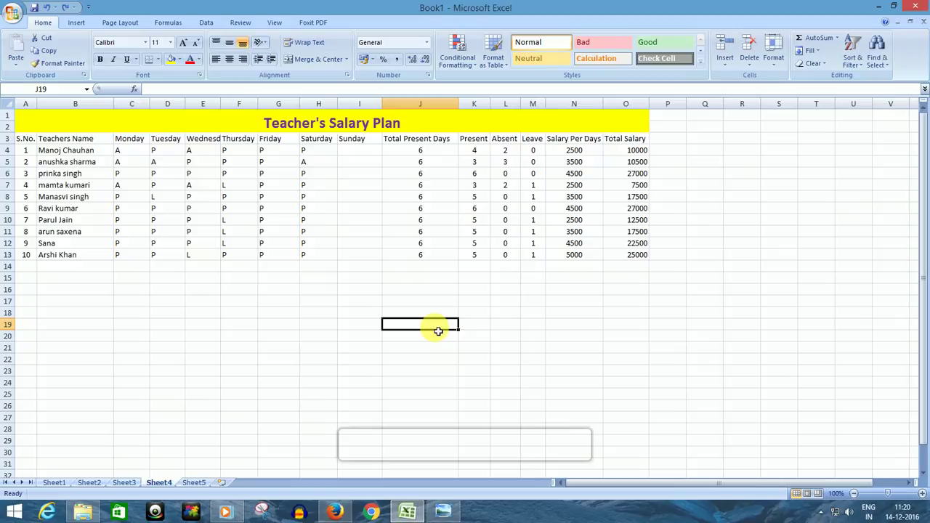
pyautogui.click(144, 43)
pyautogui.click(144, 44)
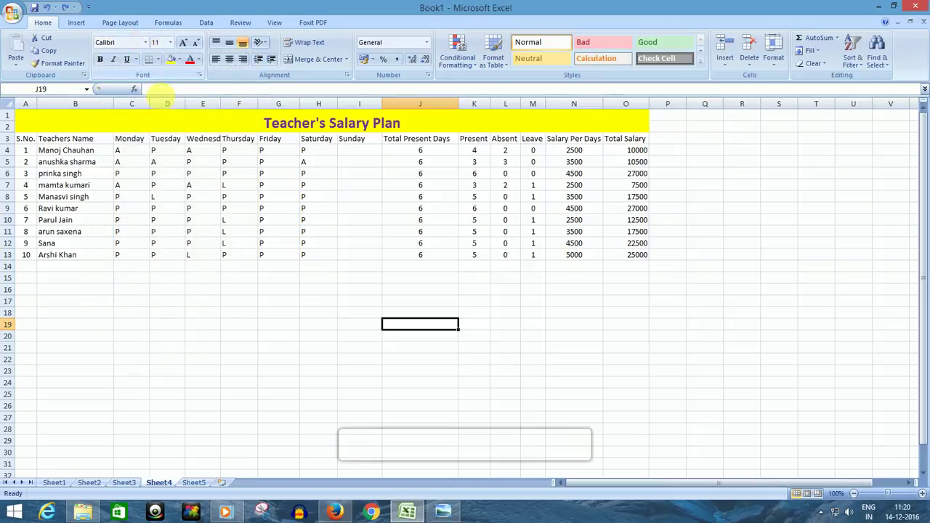
pyautogui.click(145, 44)
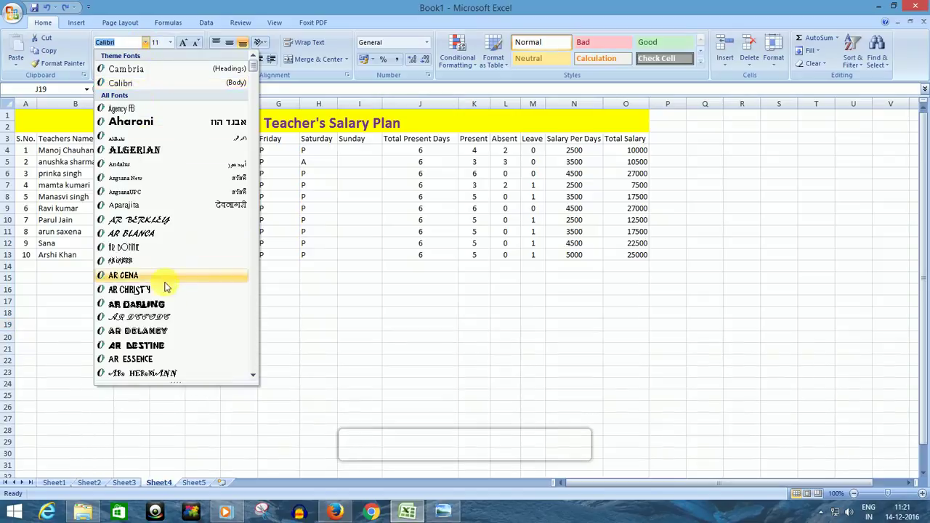
pyautogui.scroll(-3, 166, 303)
pyautogui.scroll(-20, 166, 302)
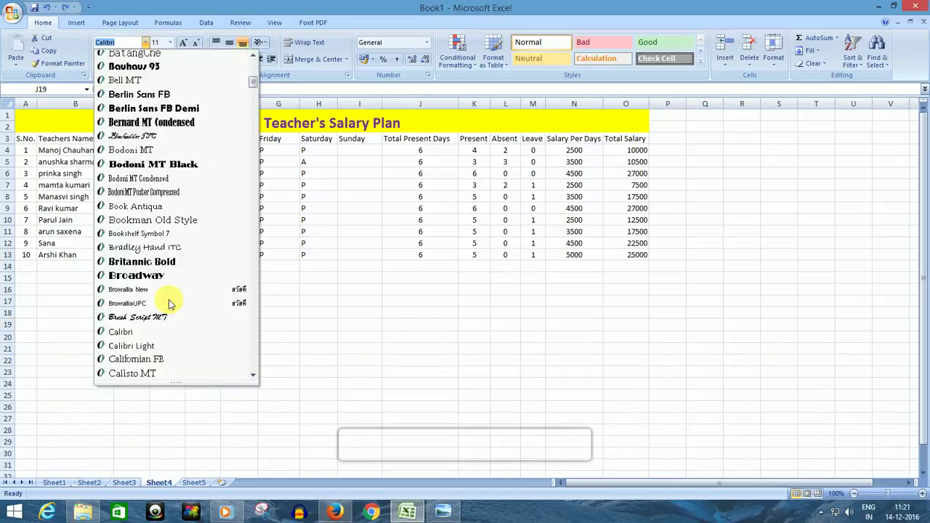
pyautogui.scroll(-20, 155, 294)
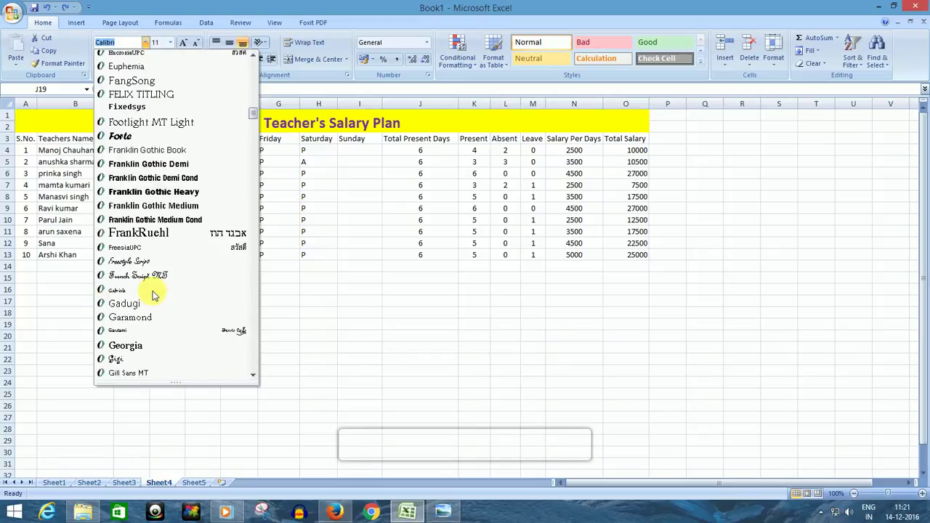
pyautogui.scroll(-2, 153, 294)
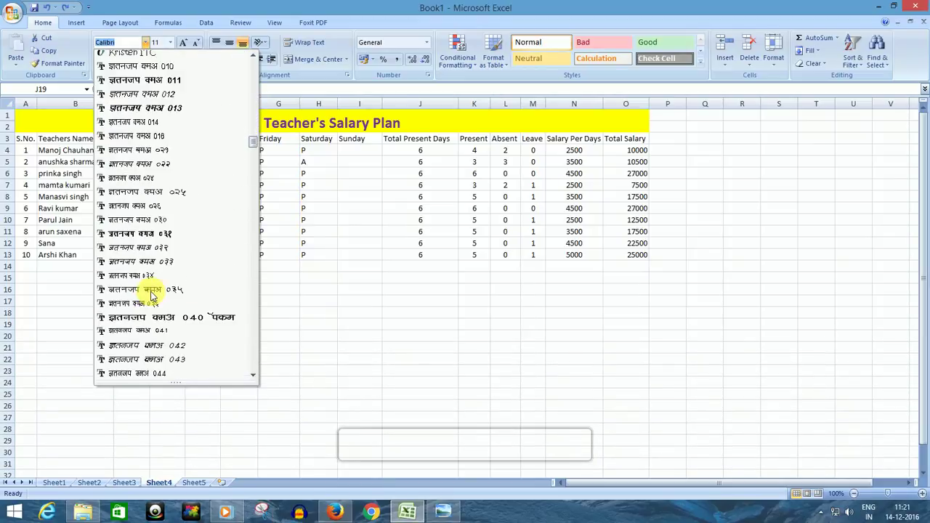
pyautogui.scroll(6, 152, 294)
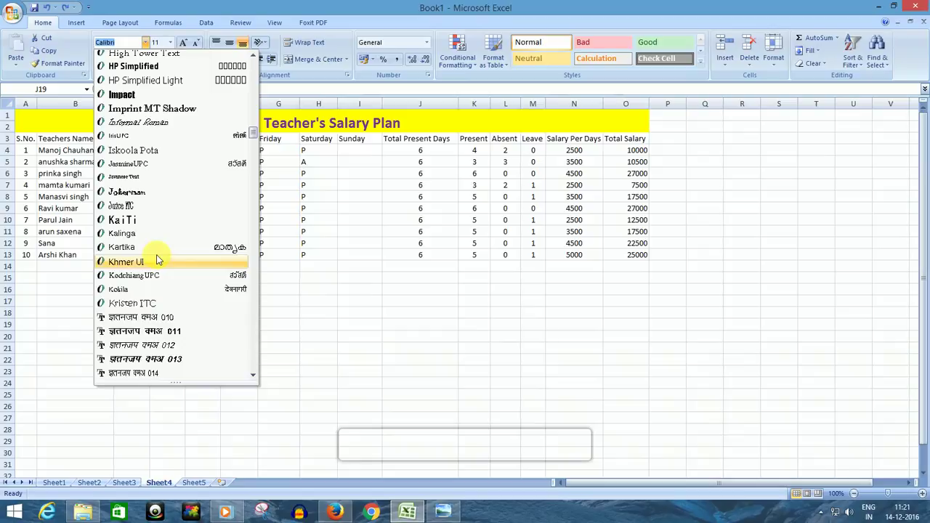
pyautogui.scroll(-1, 156, 262)
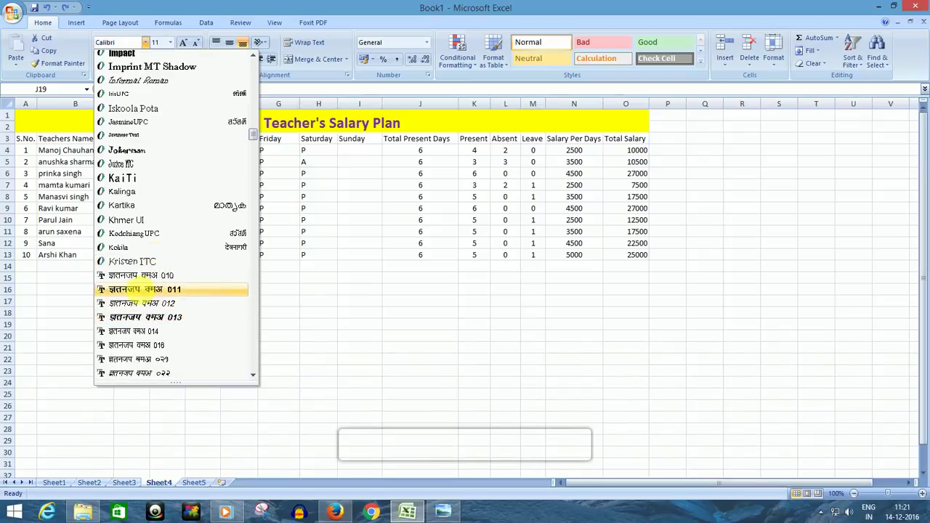
pyautogui.click(145, 289)
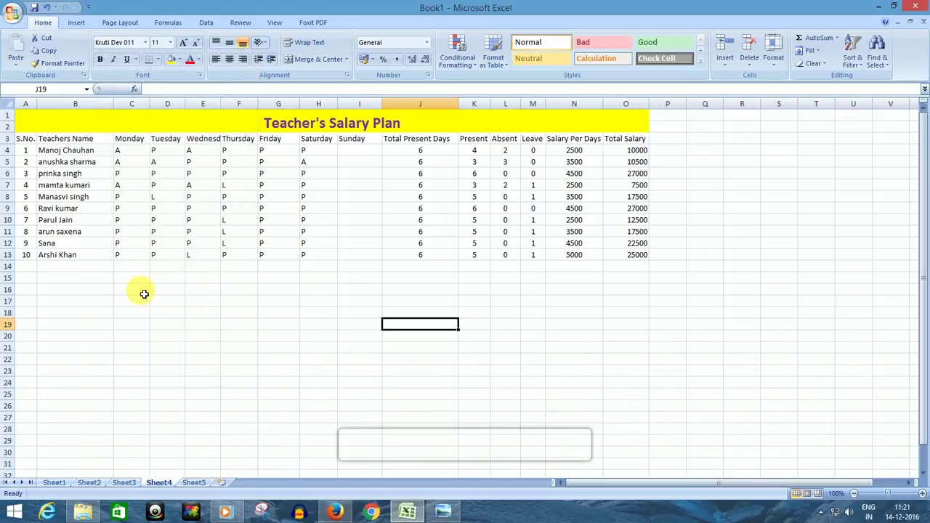
# Enter "dey" in cell J19 using the Hindi font
pyautogui.click(436, 326)
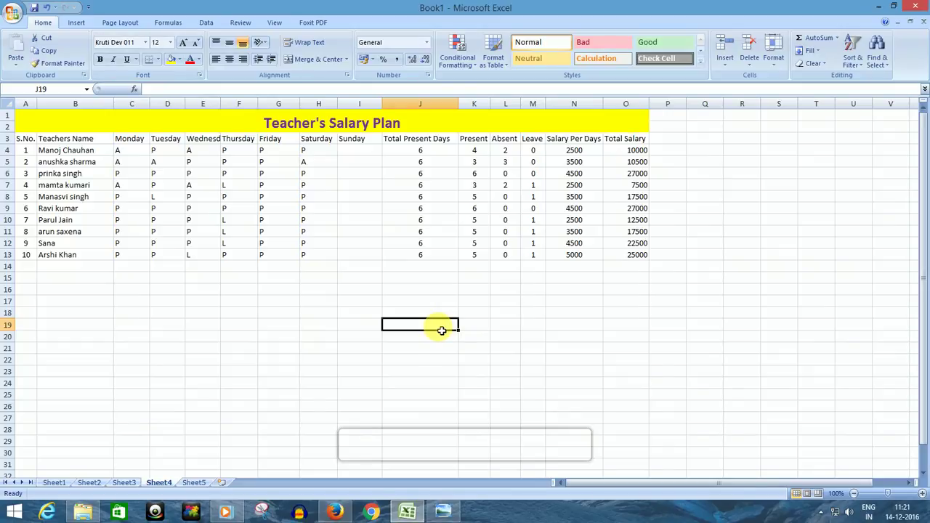
pyautogui.write('de')
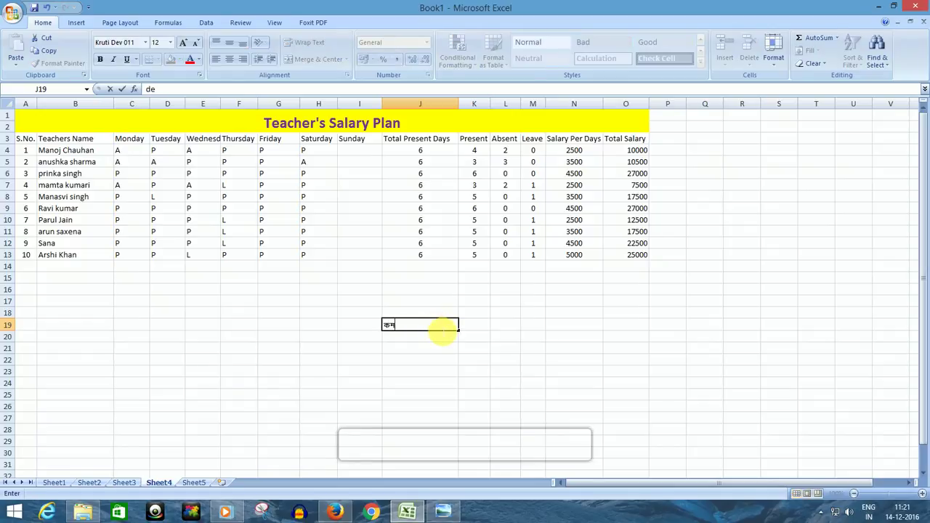
pyautogui.write('y')
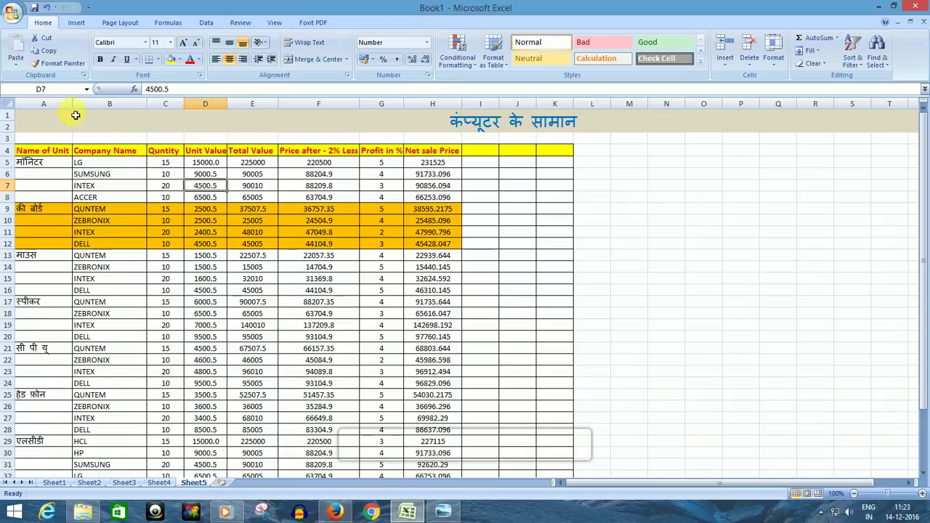
# Narrow columns A, B, E, F, G and H of the computer goods table on Sheet5
pyautogui.moveTo(74, 107); pyautogui.dragTo(58, 107)
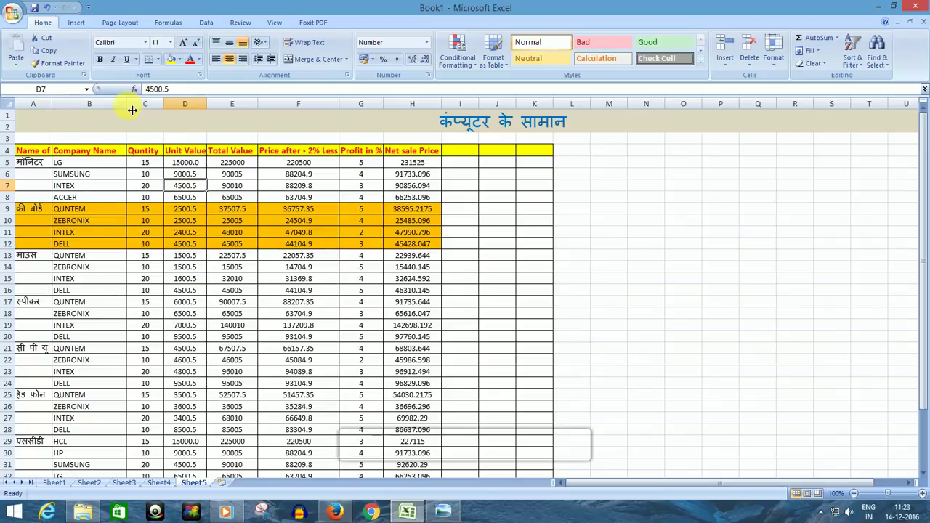
pyautogui.moveTo(127, 107); pyautogui.dragTo(124, 108)
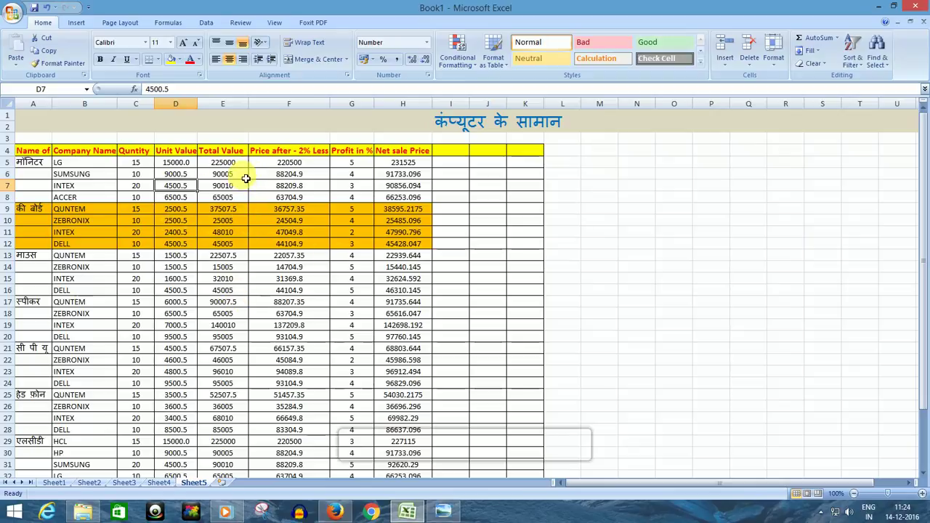
pyautogui.moveTo(249, 104); pyautogui.dragTo(224, 103)
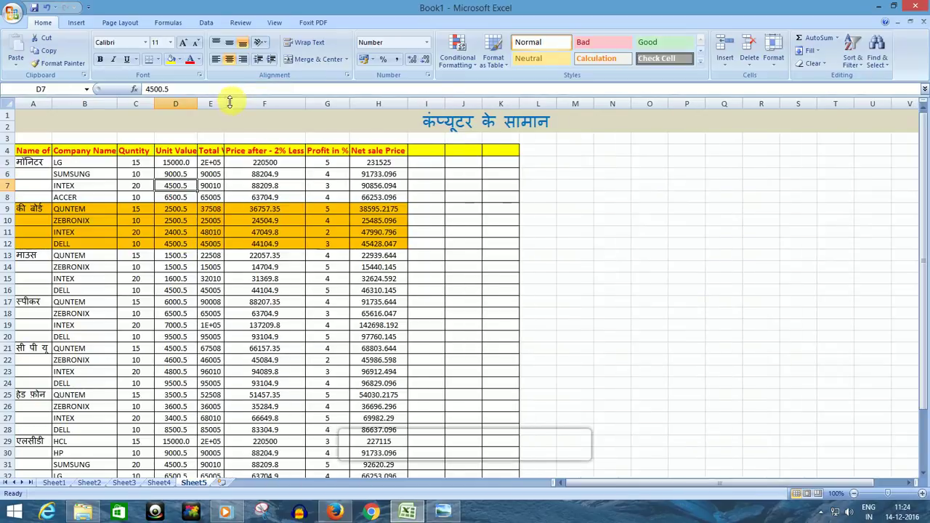
pyautogui.moveTo(313, 104); pyautogui.dragTo(337, 110)
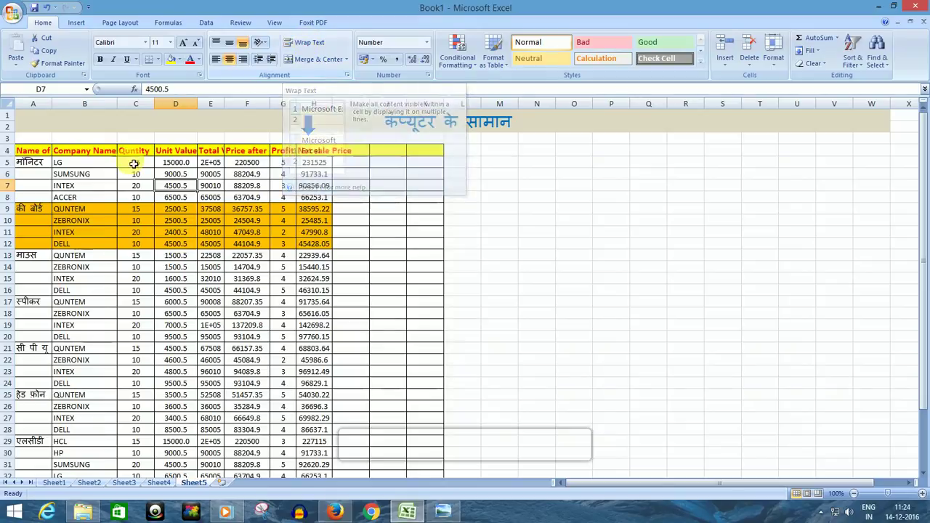
# Wrap the text of header cells A4:I4 and align it vertically to the middle
pyautogui.click(26, 153)
pyautogui.moveTo(26, 154); pyautogui.dragTo(364, 150)
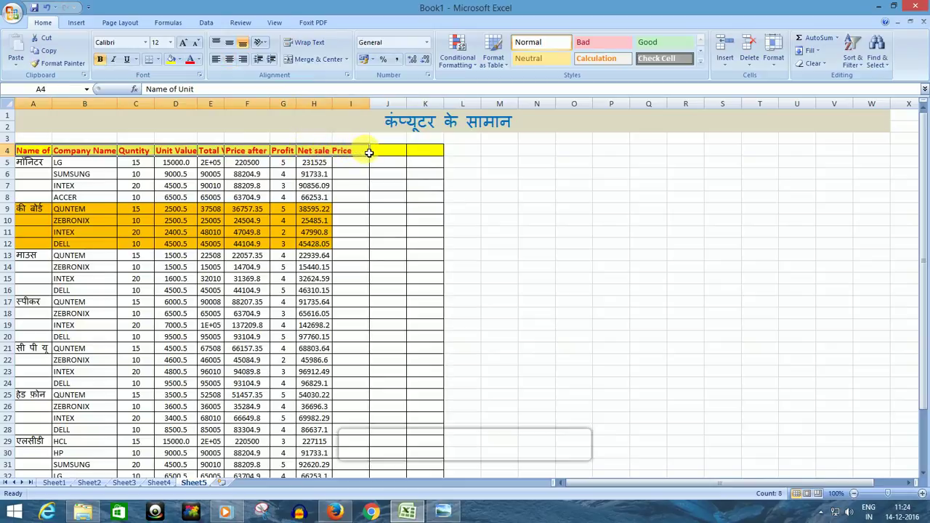
pyautogui.click(303, 45)
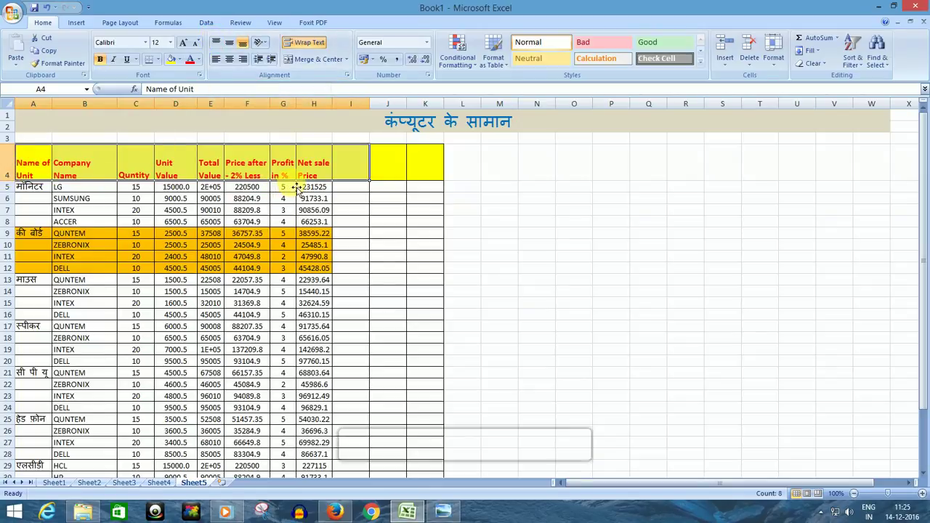
pyautogui.click(215, 45)
pyautogui.click(230, 43)
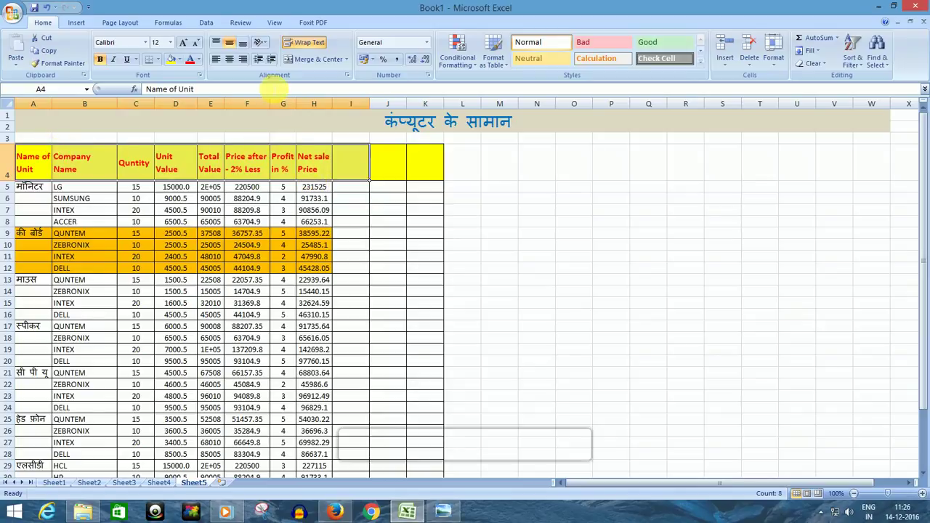
# Try the Angle Counterclockwise and Angle Clockwise text orientations on header cells A4:I4
pyautogui.click(262, 44)
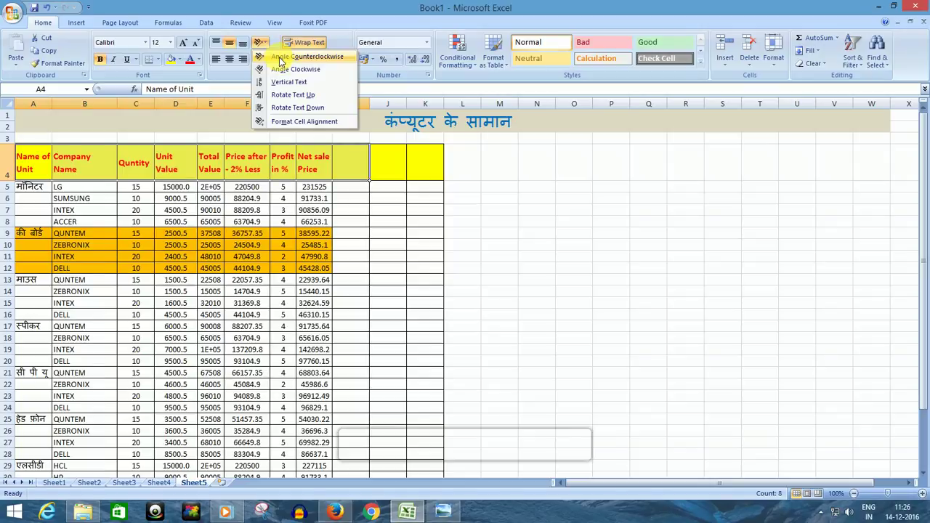
pyautogui.click(301, 57)
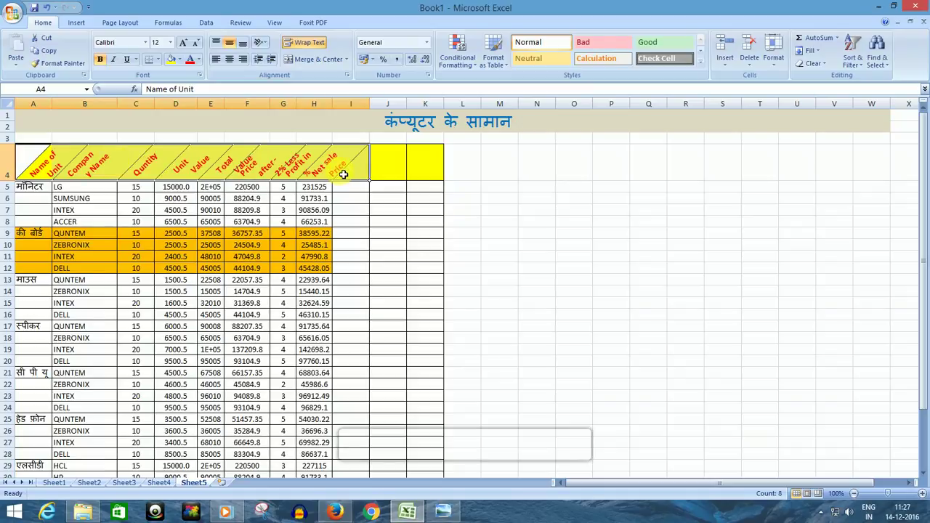
pyautogui.click(263, 43)
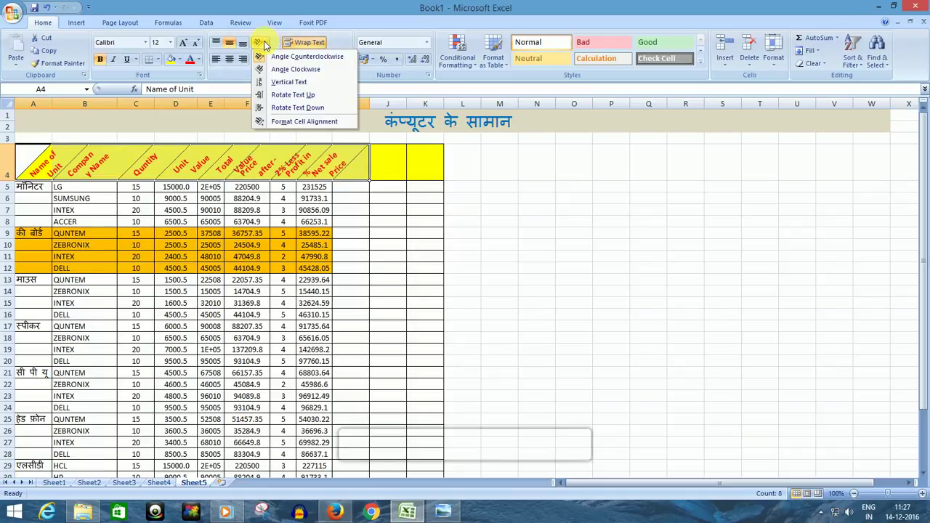
pyautogui.click(276, 69)
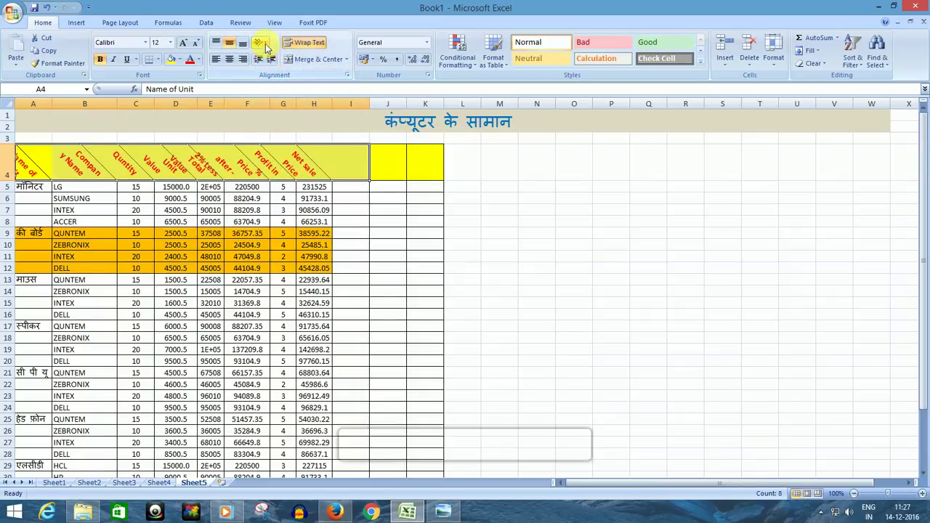
# Try the Vertical Text and Rotate Text Up orientations on header cells A4:I4 and restore horizontal text
pyautogui.click(266, 46)
pyautogui.click(282, 82)
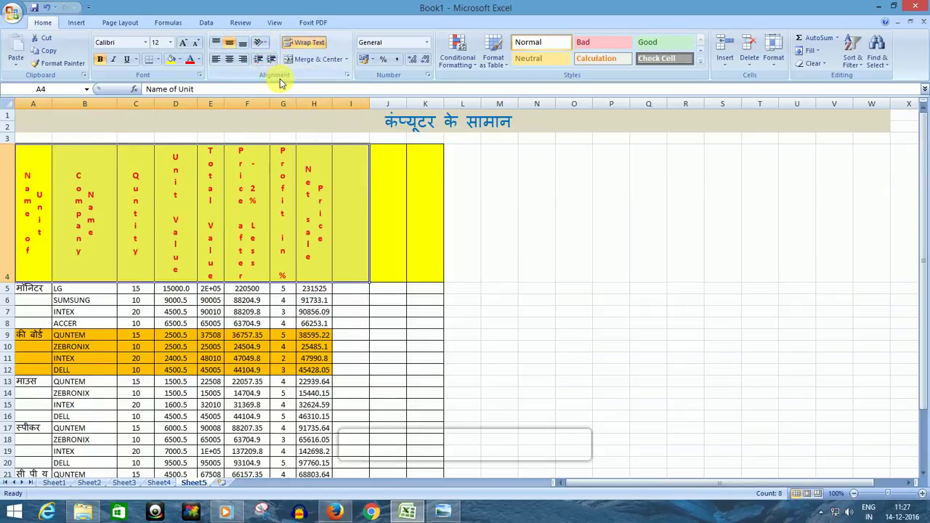
pyautogui.click(261, 42)
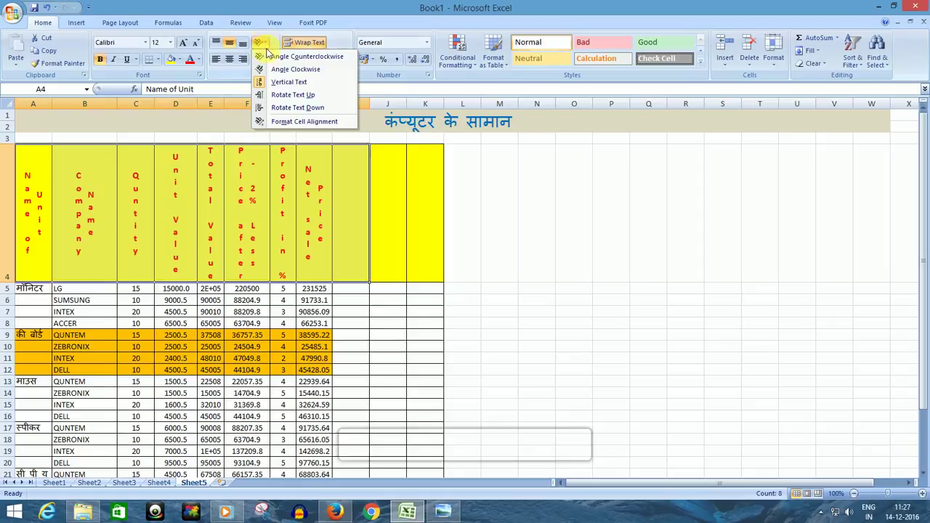
pyautogui.click(281, 95)
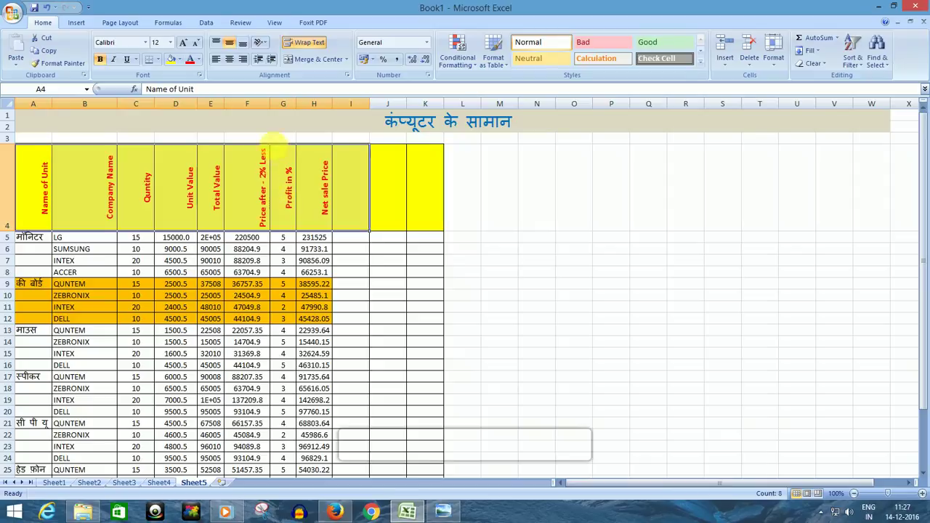
pyautogui.click(264, 44)
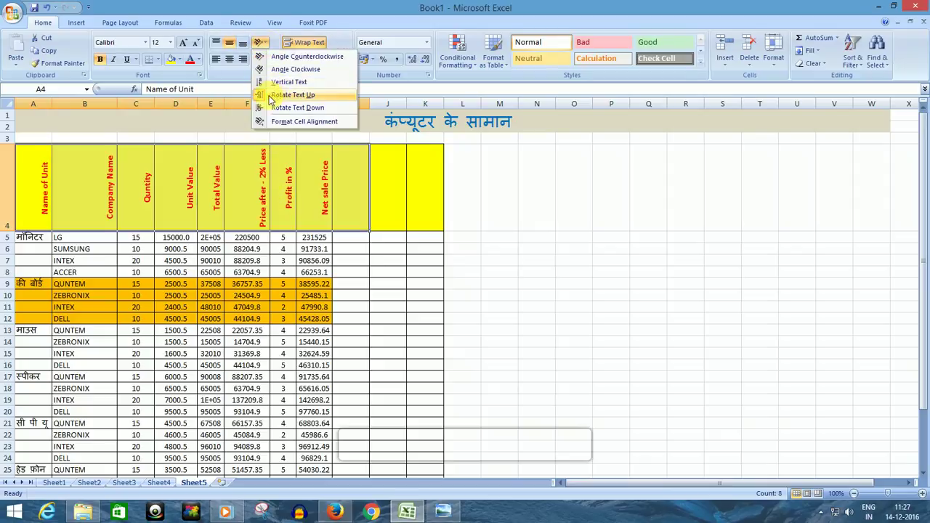
pyautogui.click(261, 99)
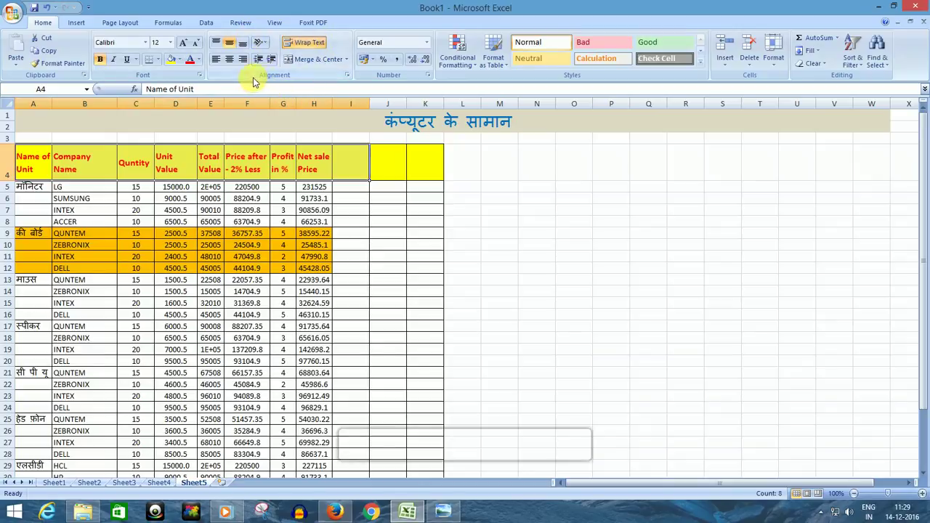
# Format header cells A4:I4 with Center vertical alignment and a text orientation of 15 degrees
pyautogui.click(346, 75)
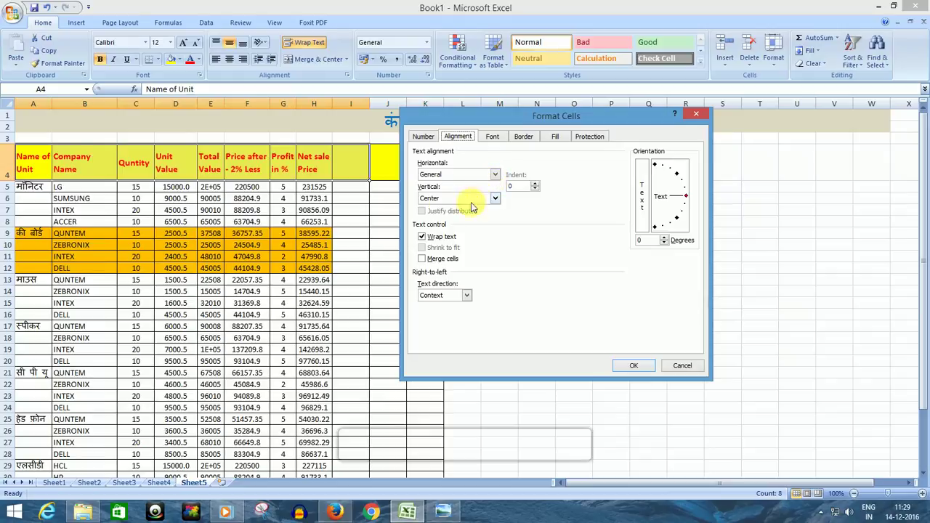
pyautogui.click(494, 201)
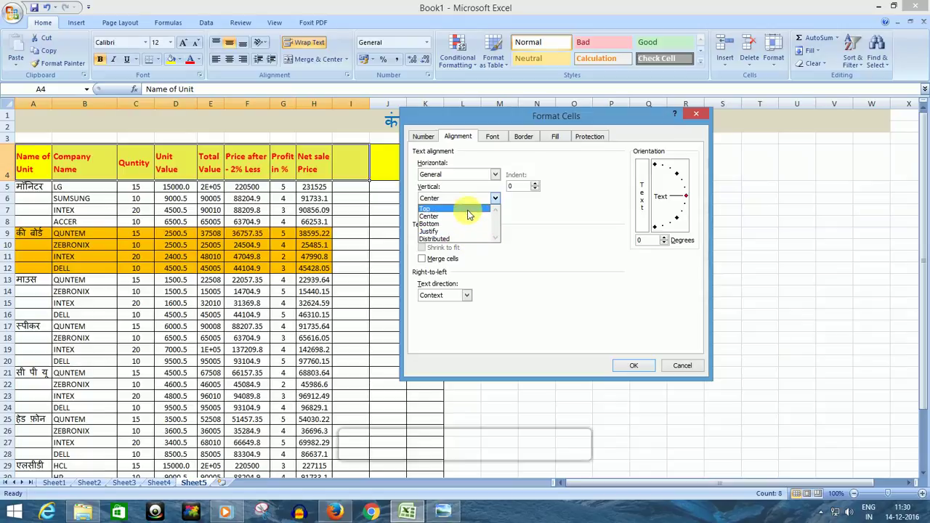
pyautogui.click(467, 217)
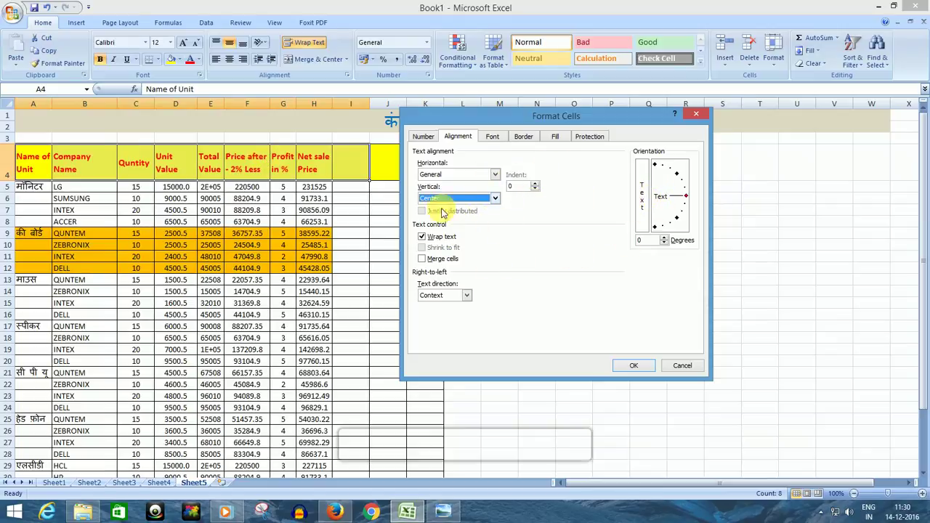
pyautogui.click(684, 191)
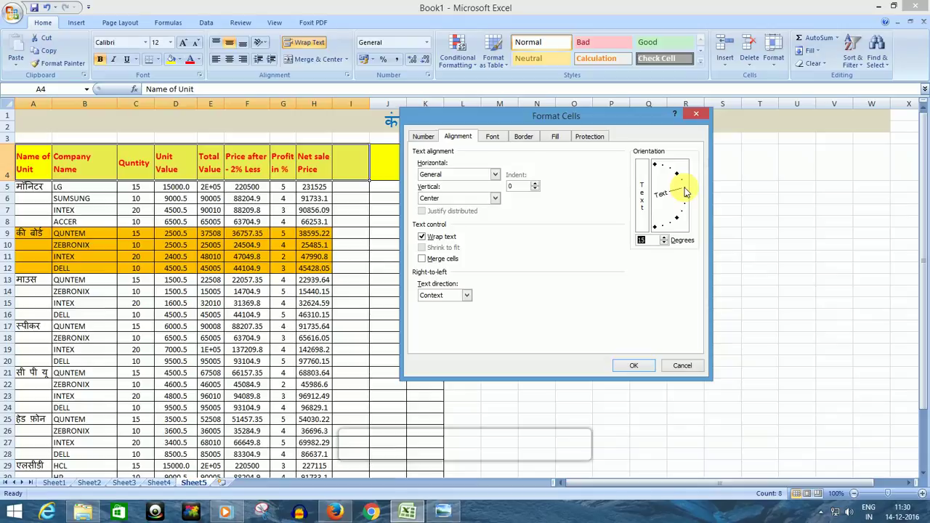
pyautogui.click(634, 366)
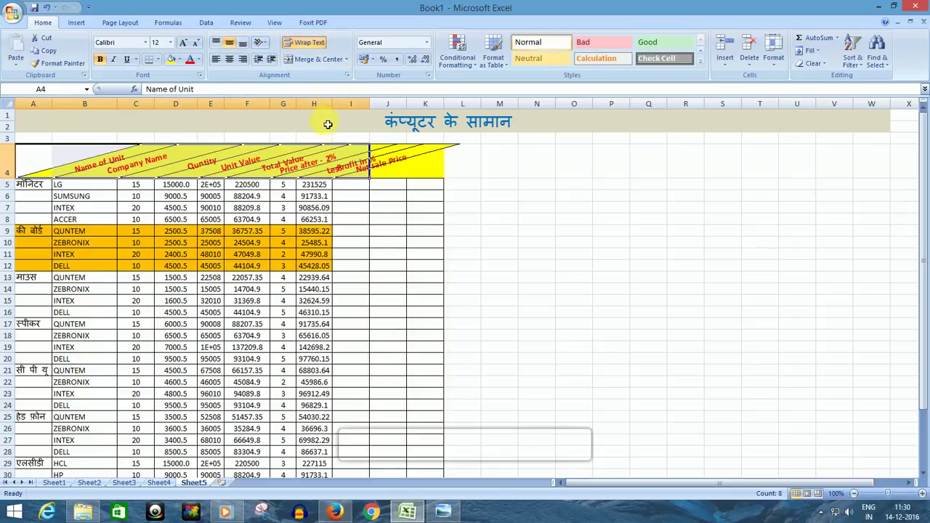
# Reset the text orientation of header cells A4:I4 to 0 degrees in the cell alignment settings
pyautogui.click(347, 76)
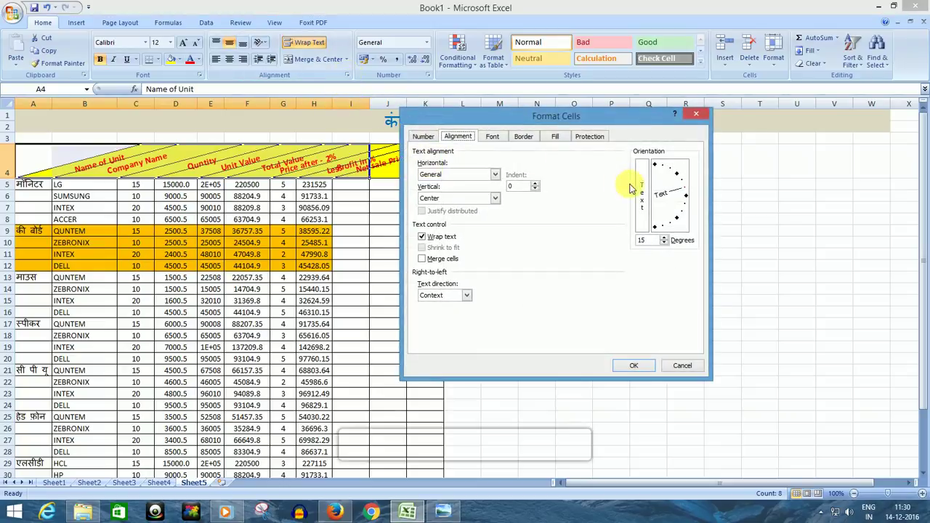
pyautogui.moveTo(684, 186); pyautogui.dragTo(686, 197)
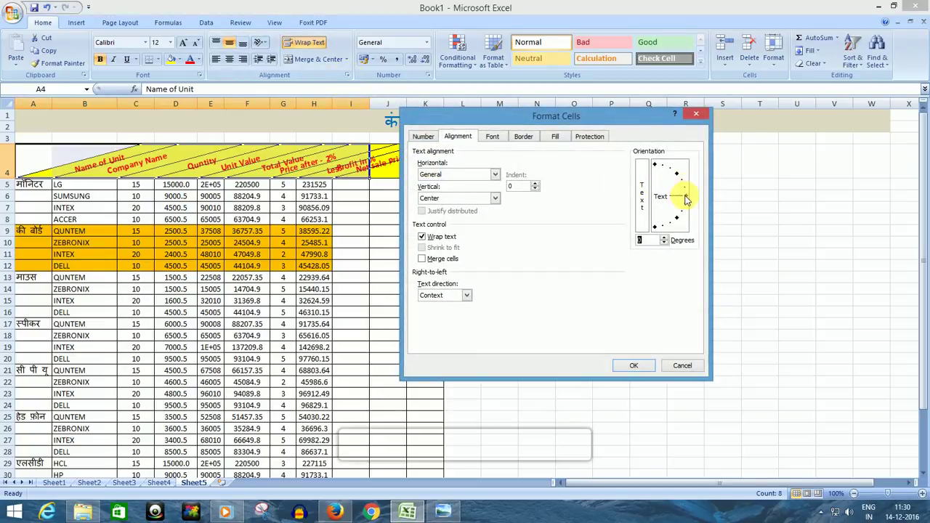
pyautogui.click(623, 365)
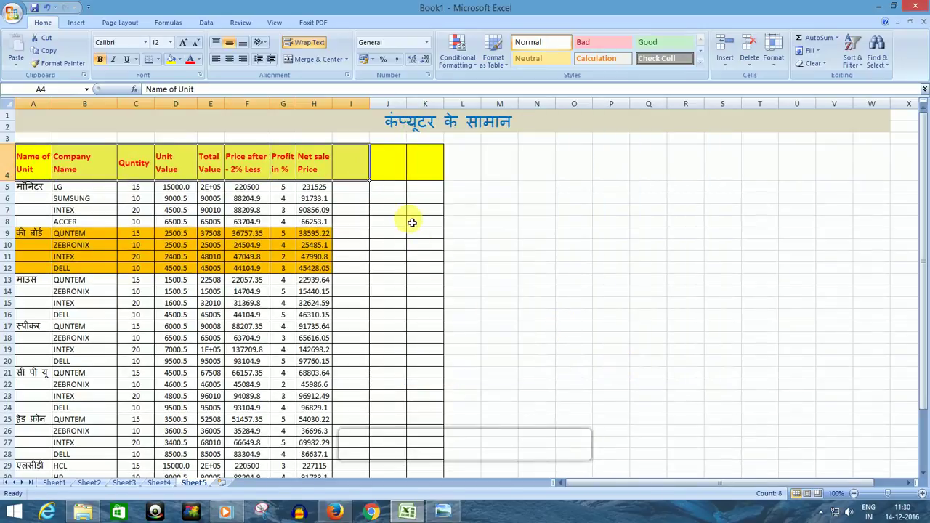
pyautogui.click(347, 75)
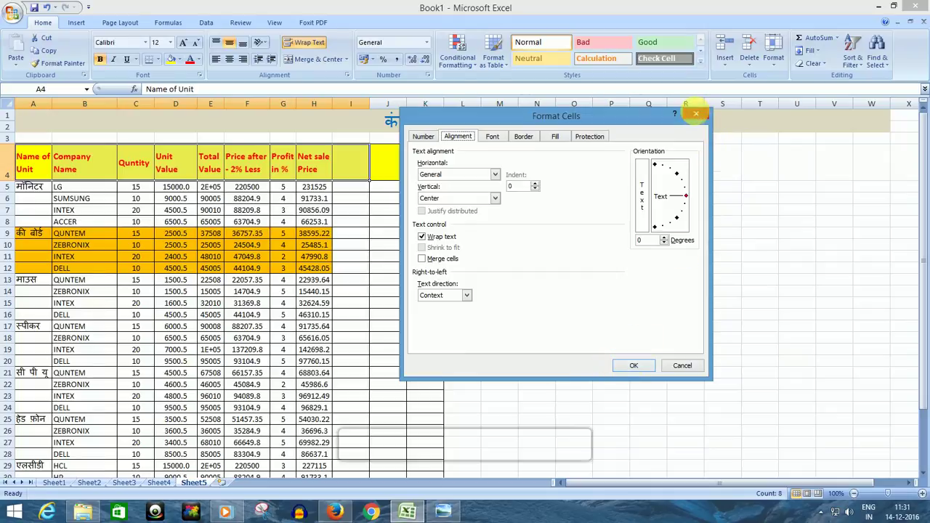
pyautogui.click(697, 115)
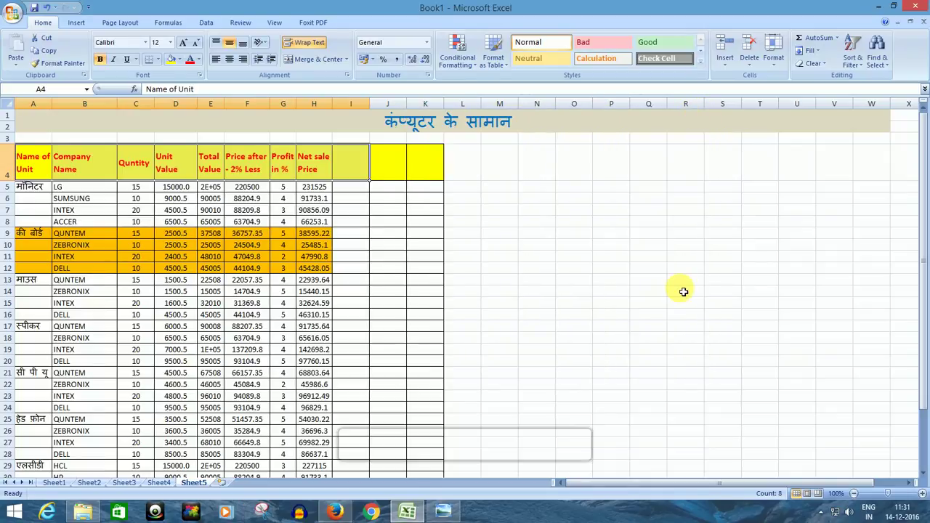